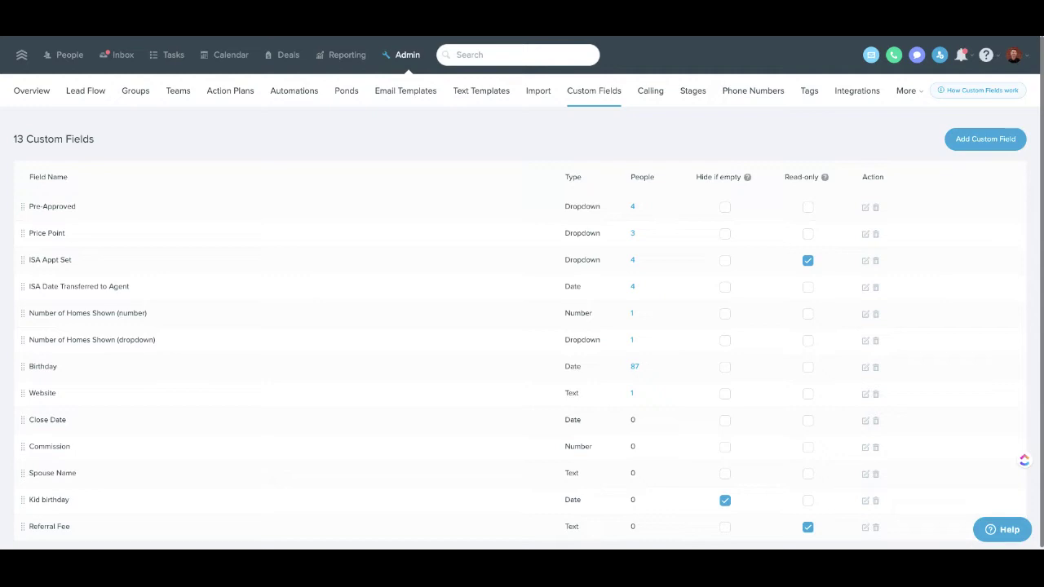
# Start a new custom field named "Lender Status:" and set its field type to Dropdown.
pyautogui.click(984, 149)
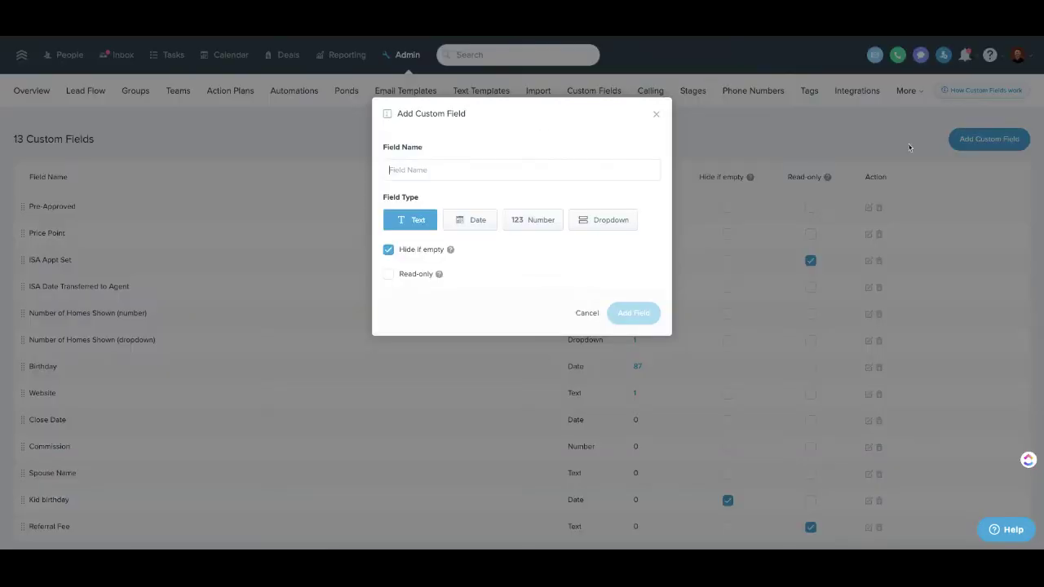
pyautogui.click(443, 165)
pyautogui.write('Lender St')
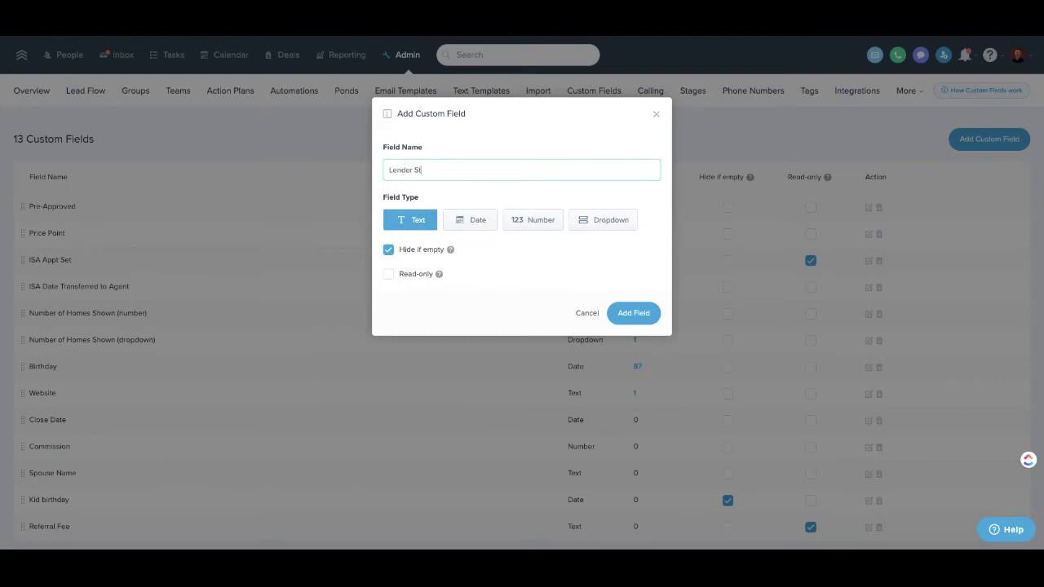
pyautogui.write('atue')
pyautogui.write('s')
pyautogui.write(':')
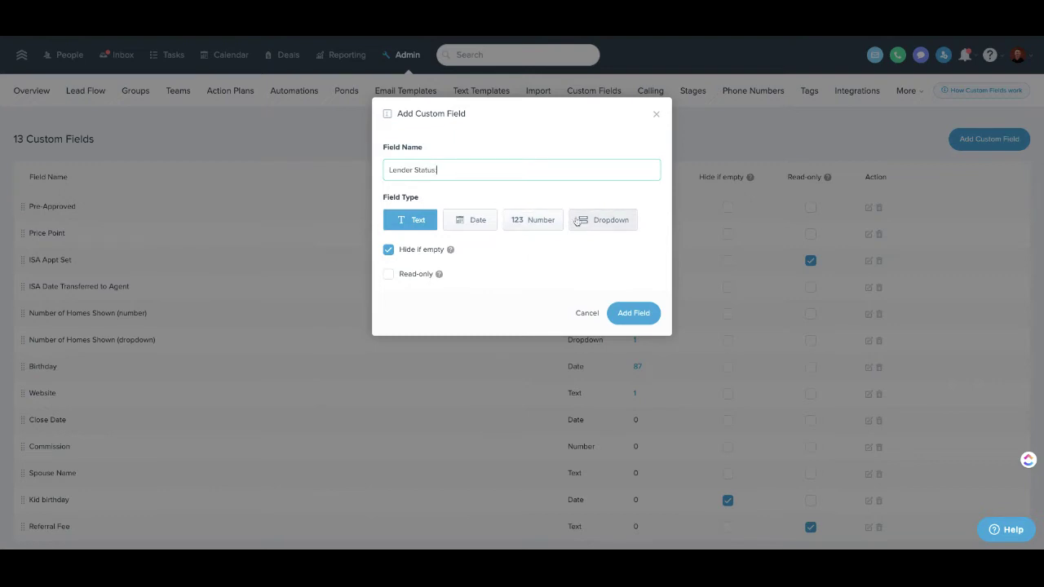
pyautogui.click(581, 221)
# Give the field the dropdown options Application Made, Needs Credit Repair and Approved, and add the field.
pyautogui.click(474, 270)
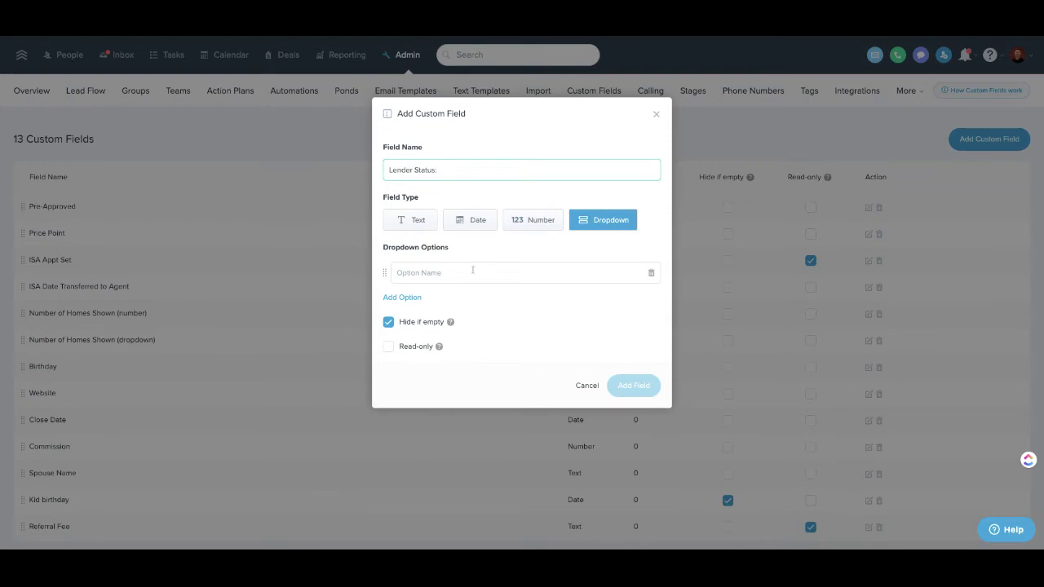
pyautogui.write('Appl')
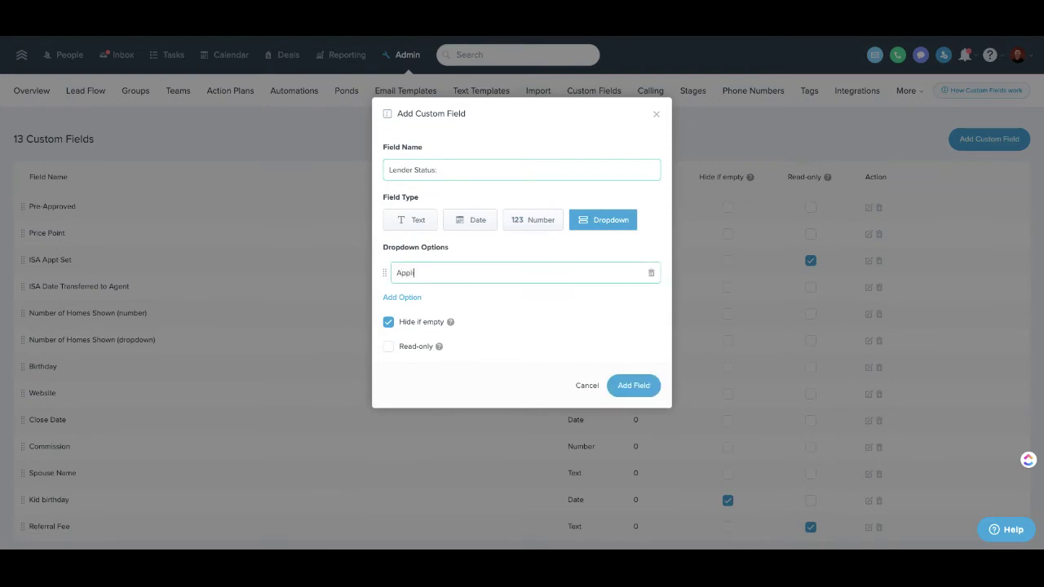
pyautogui.write('ication Made')
pyautogui.click(416, 298)
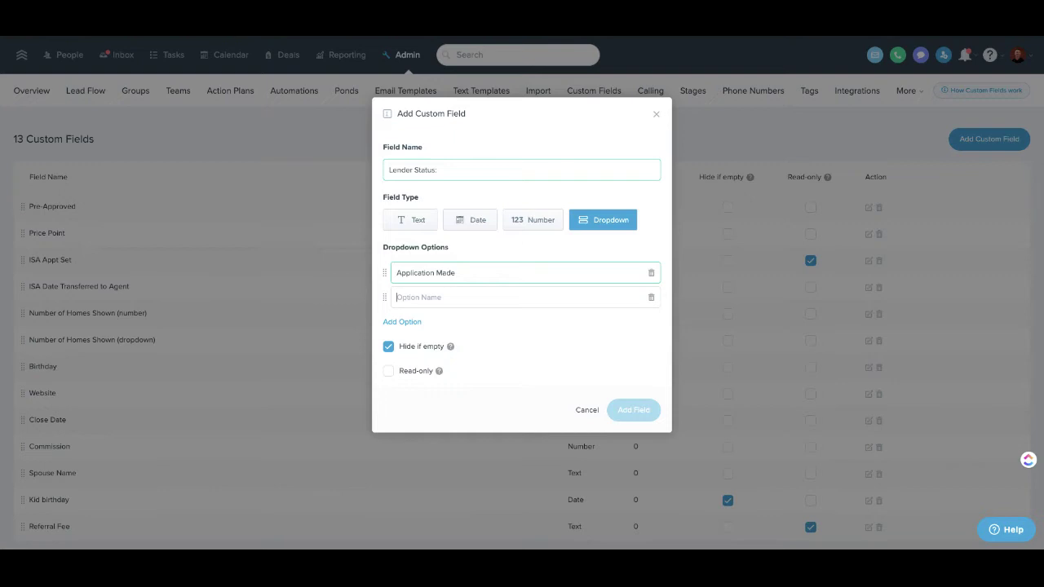
pyautogui.write('Ne')
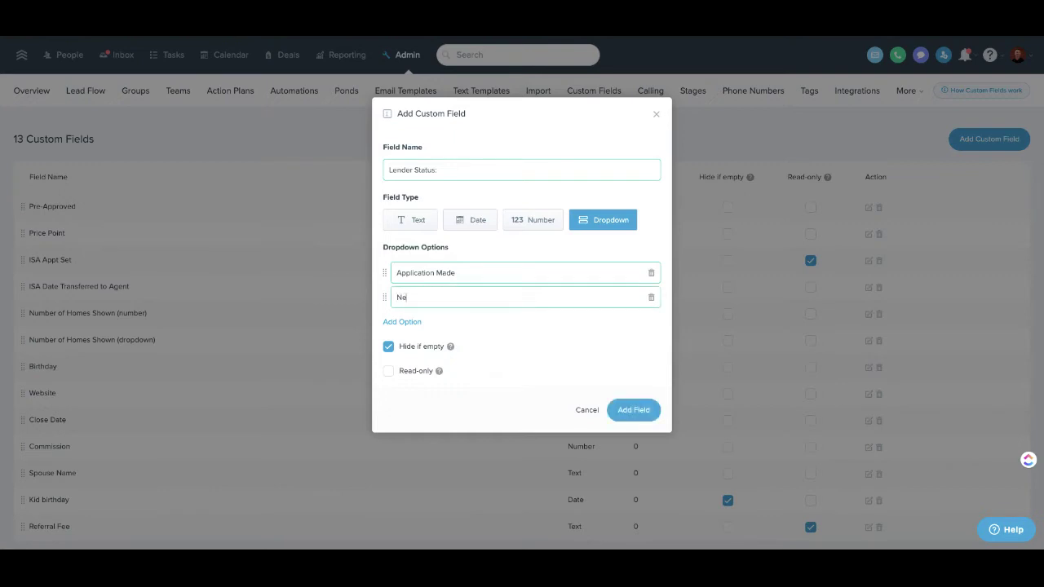
pyautogui.write('d')
pyautogui.press('BackSpace')
pyautogui.write('eds Credit Repair')
pyautogui.click(402, 322)
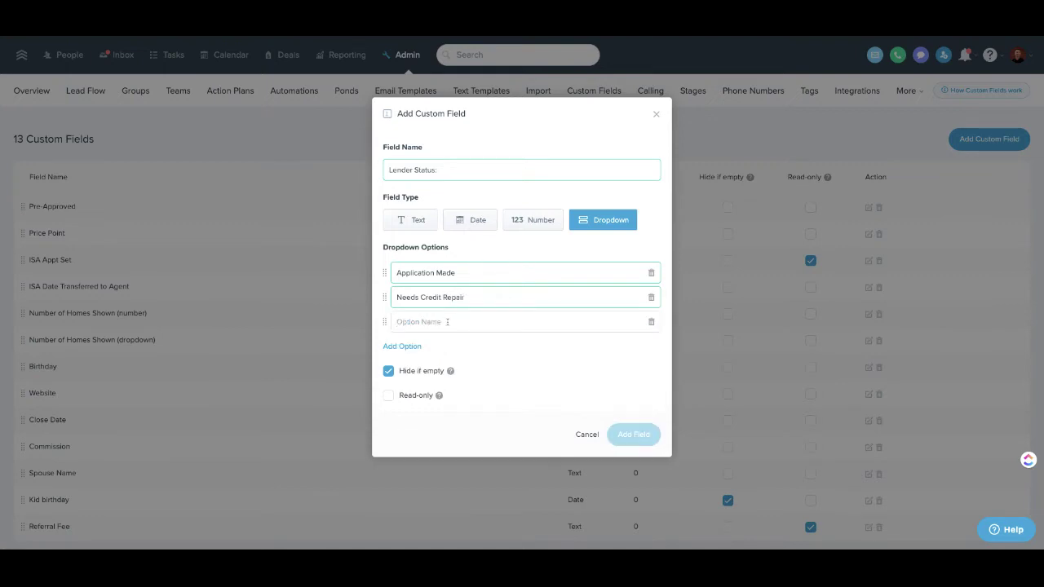
pyautogui.write('Approve')
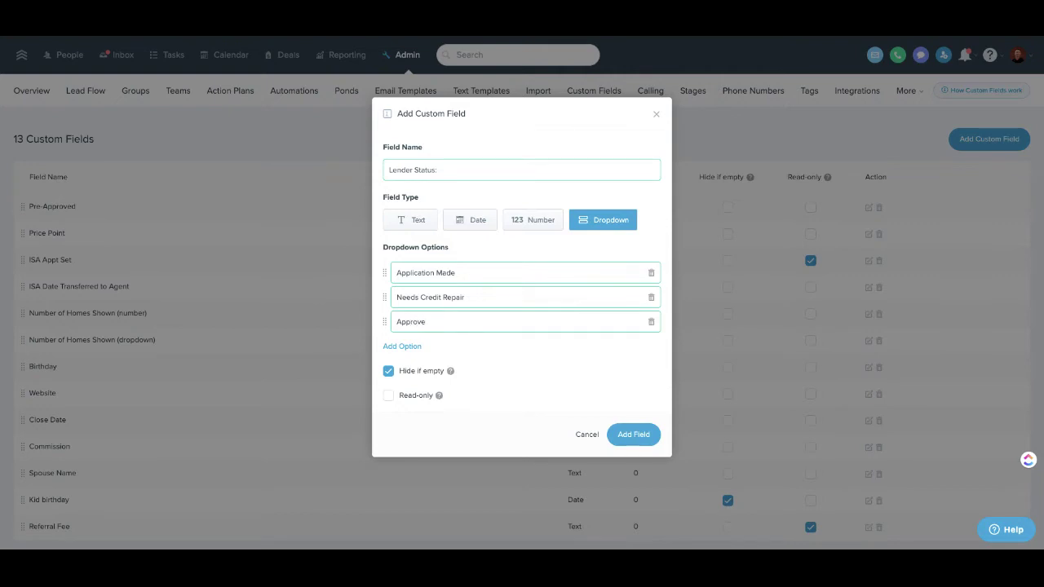
pyautogui.write('d')
pyautogui.click(632, 434)
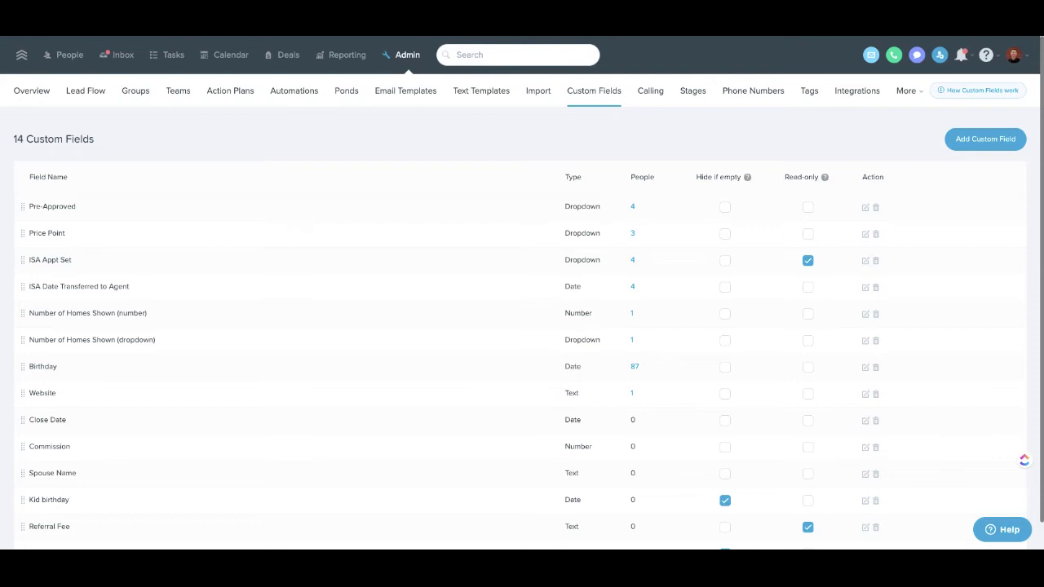
# Move the Lender Status field above Pre-Approved, to the start of the custom fields list.
pyautogui.scroll(-1, 338, 315)
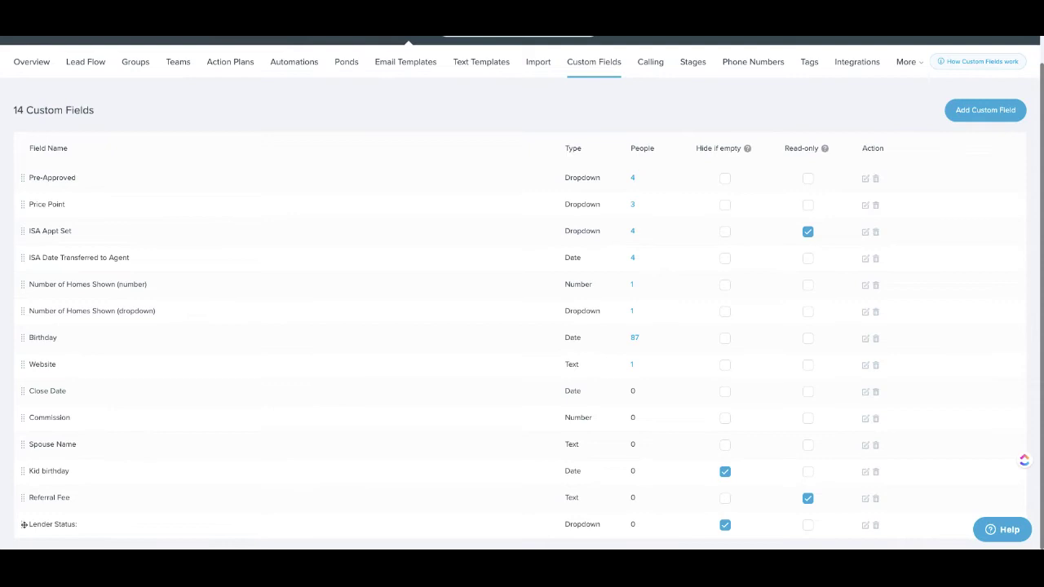
pyautogui.moveTo(23, 524); pyautogui.dragTo(21, 288)
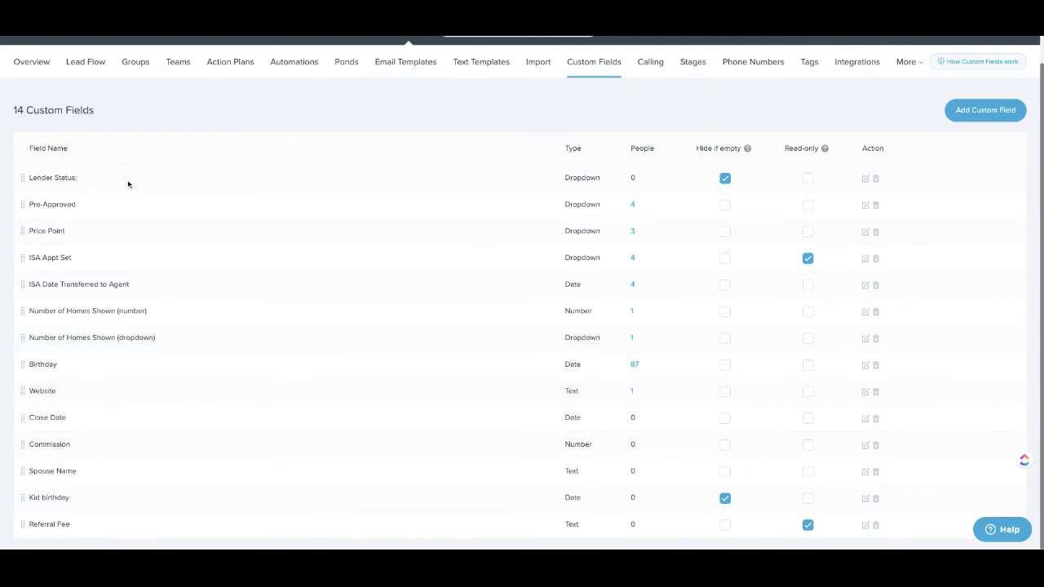
# Show the Lender Status custom field as a column in the All People list.
pyautogui.scroll(2, 128, 182)
pyautogui.click(72, 56)
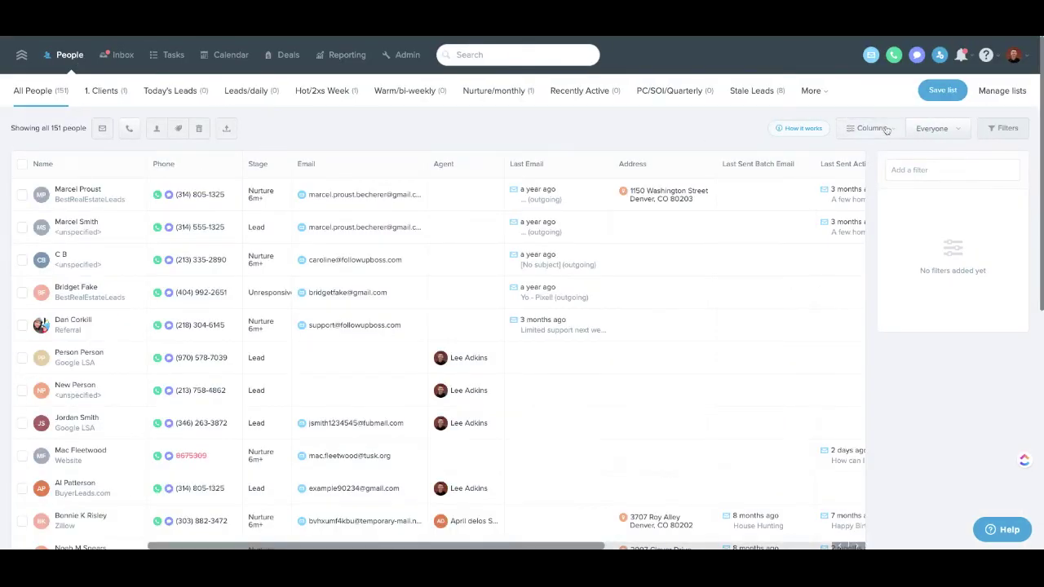
pyautogui.click(866, 128)
pyautogui.click(698, 321)
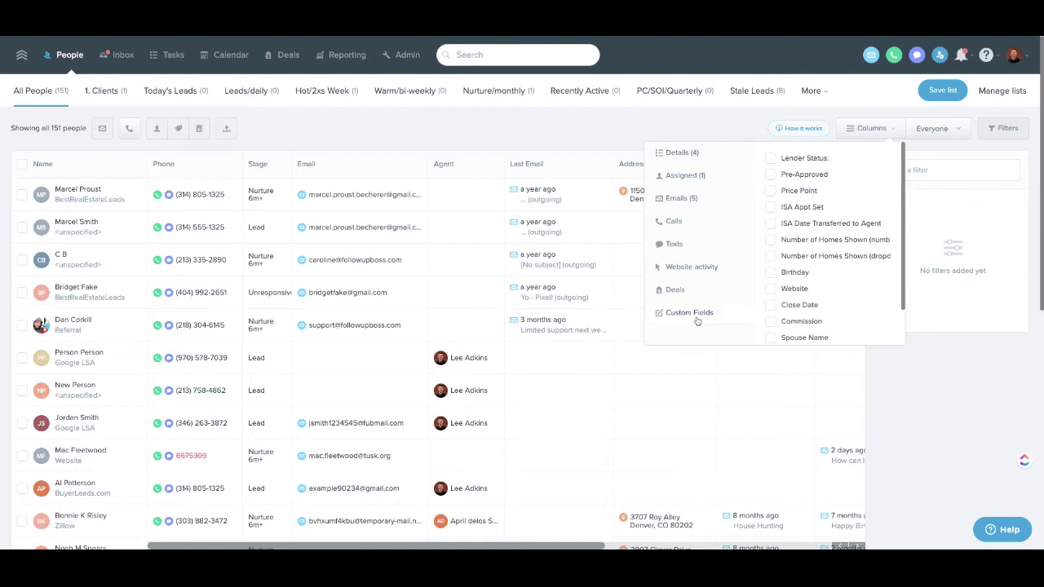
pyautogui.click(772, 160)
pyautogui.click(551, 131)
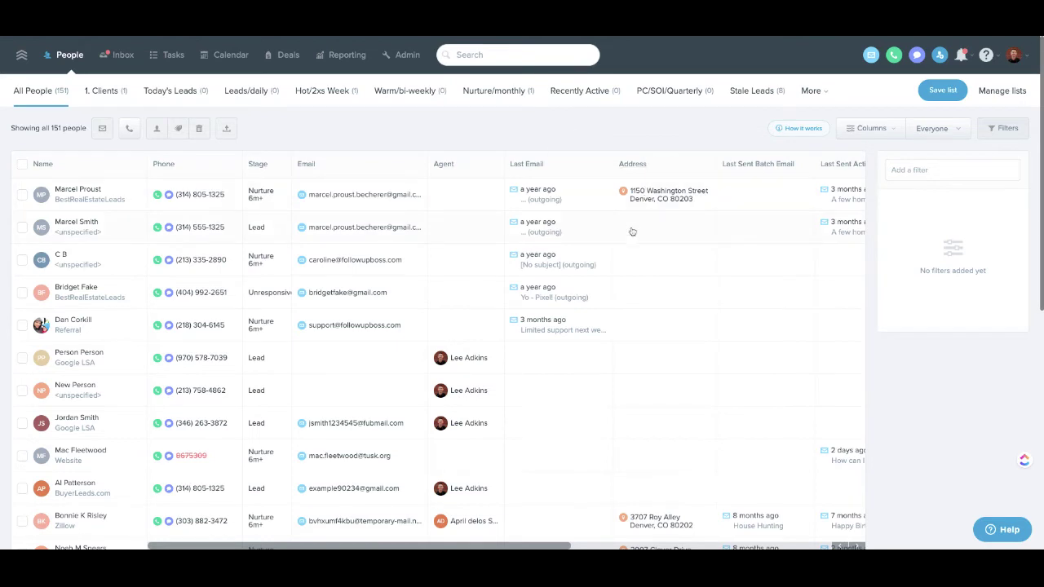
# Reorder the people list columns so that Lender Status comes directly after Name.
pyautogui.hscroll(10, 632, 231)
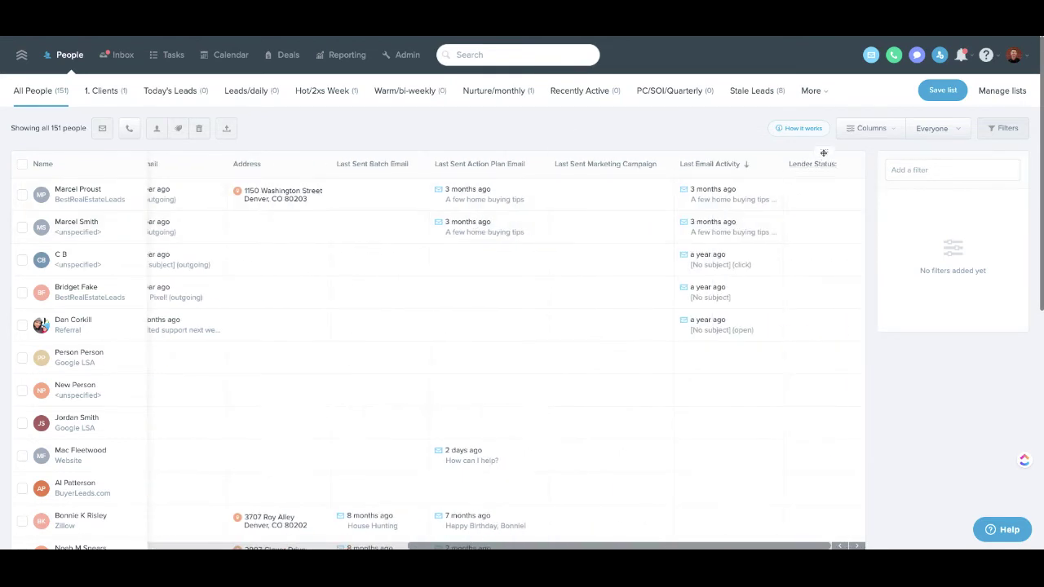
pyautogui.moveTo(824, 153); pyautogui.dragTo(823, 150)
pyautogui.moveTo(270, 151); pyautogui.dragTo(175, 160)
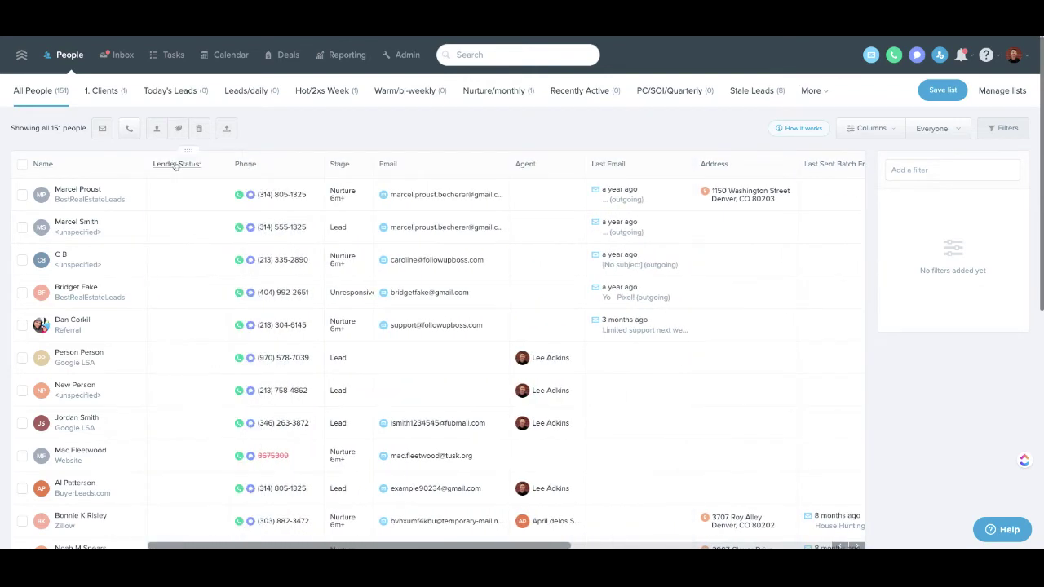
# Open the profile of the contact with source Referral in the fifth row and show all its custom fields.
pyautogui.click(80, 319)
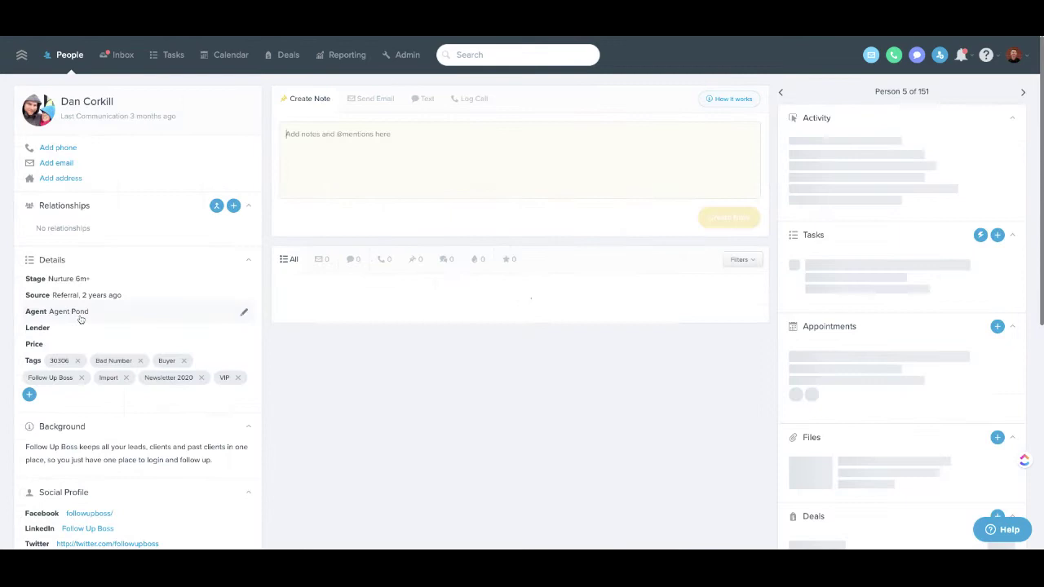
pyautogui.scroll(-3, 98, 342)
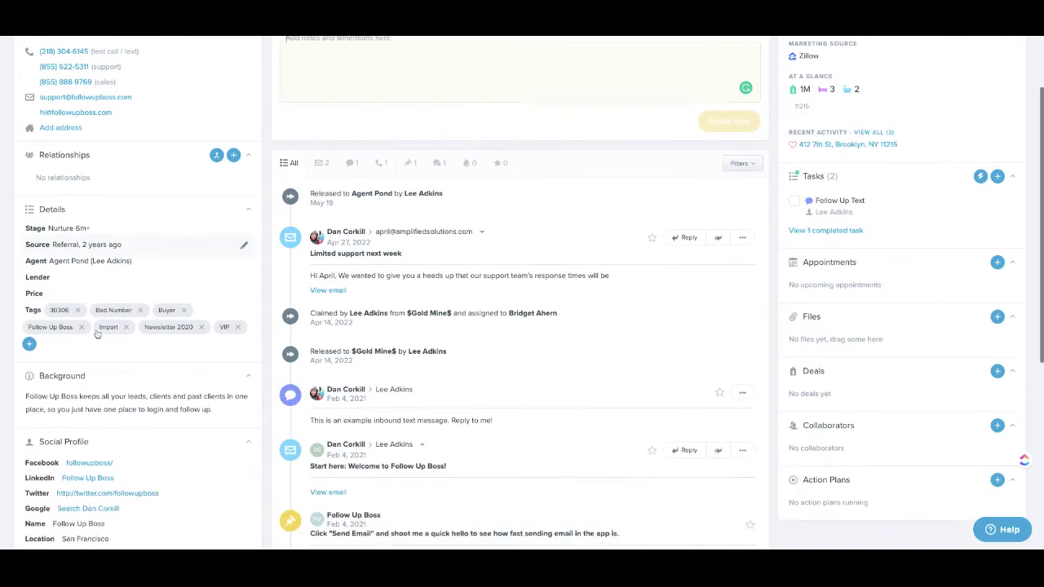
pyautogui.scroll(-3, 118, 367)
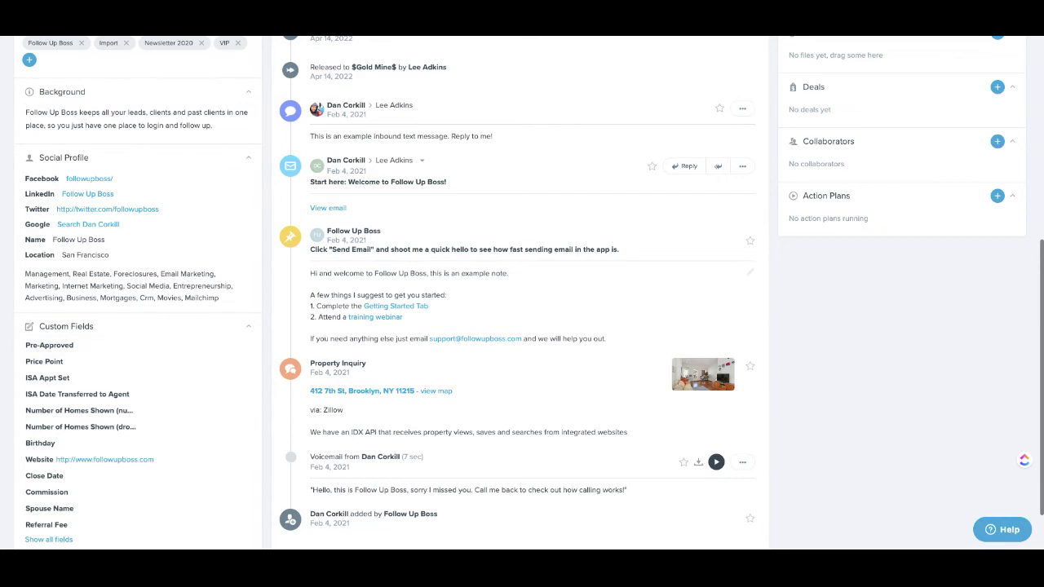
pyautogui.scroll(-1, 147, 334)
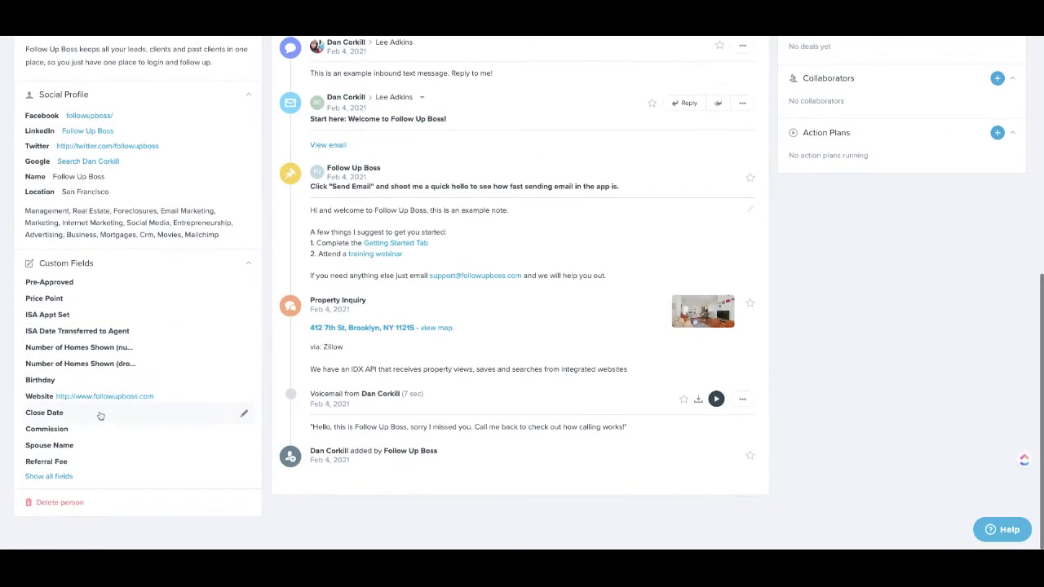
pyautogui.click(64, 476)
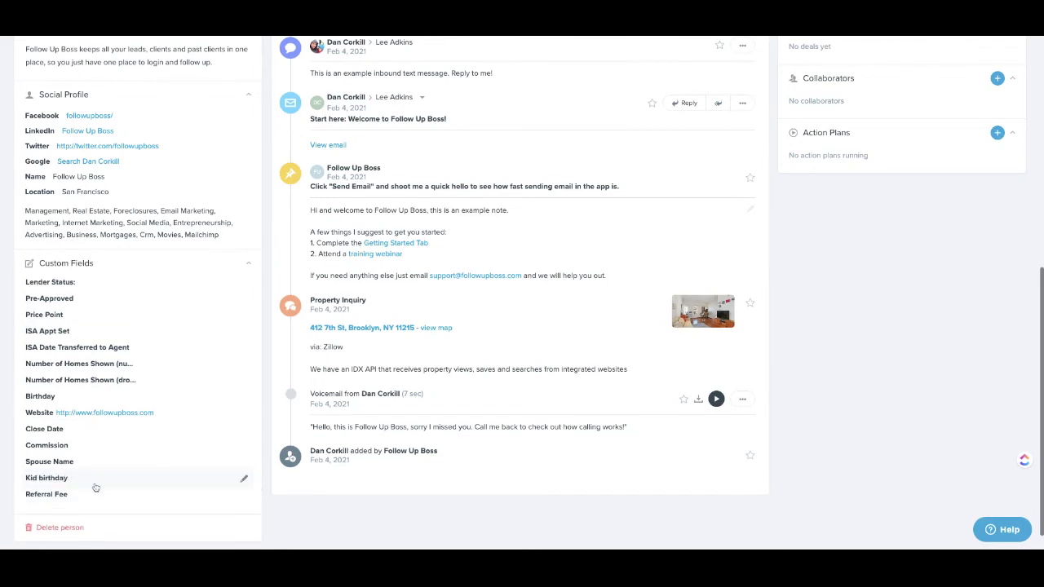
# Set the contact's Lender Status to Approved and save the value.
pyautogui.click(102, 282)
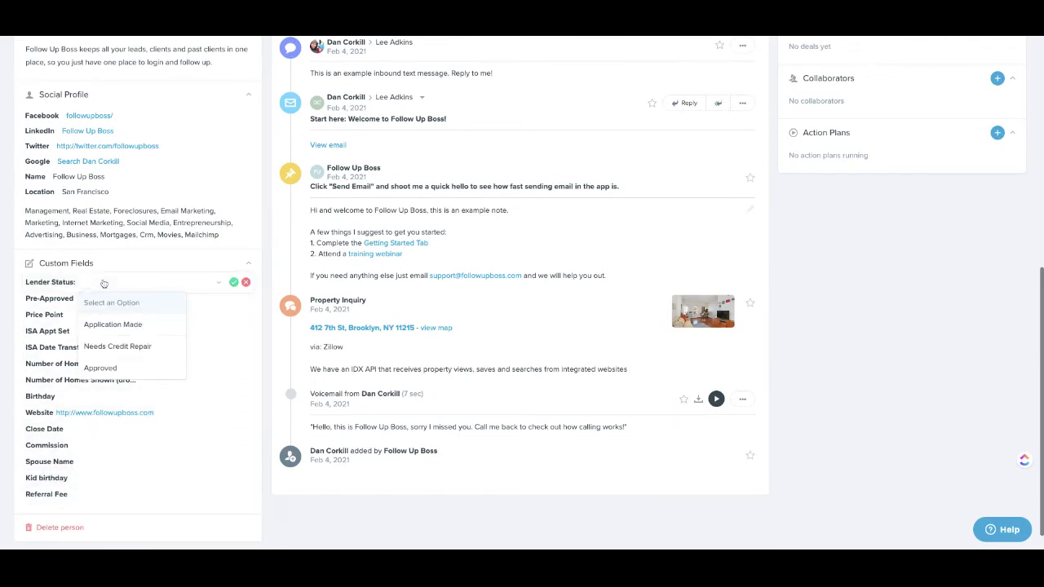
pyautogui.click(131, 347)
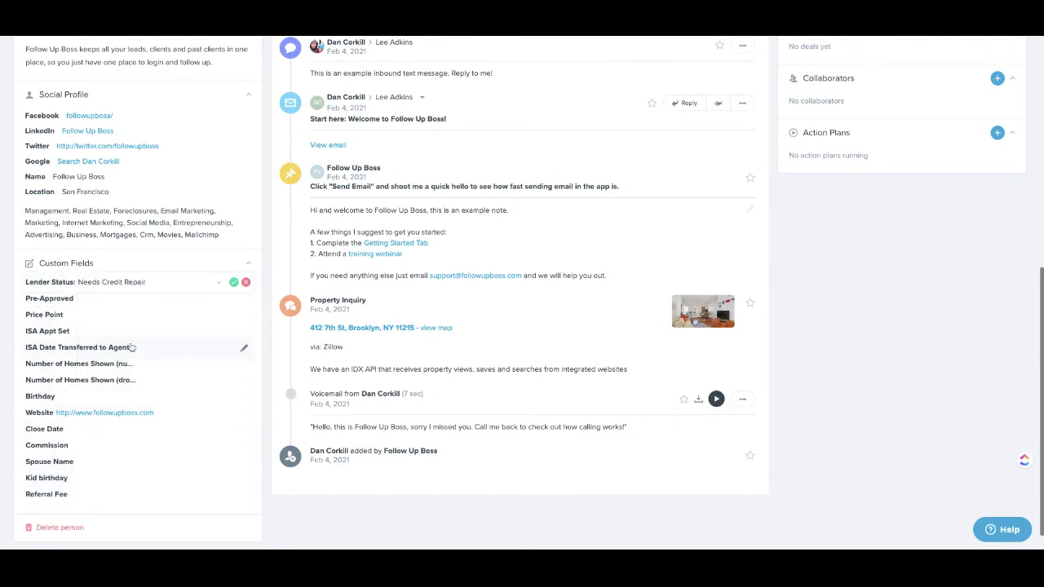
pyautogui.click(191, 286)
pyautogui.click(101, 368)
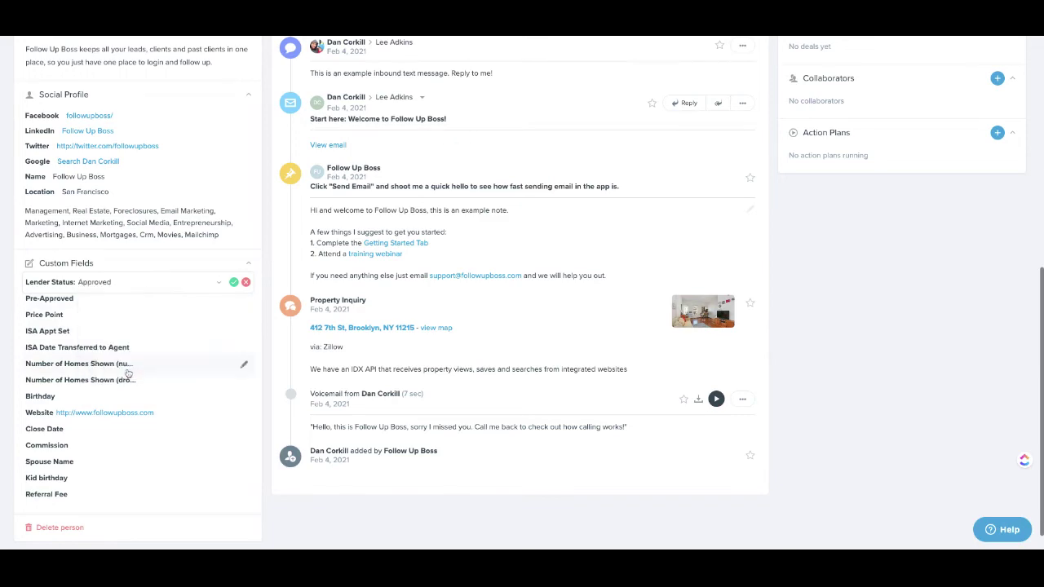
pyautogui.click(235, 283)
# Filter the people list to contacts whose Lender Status includes Approved.
pyautogui.scroll(10, 239, 290)
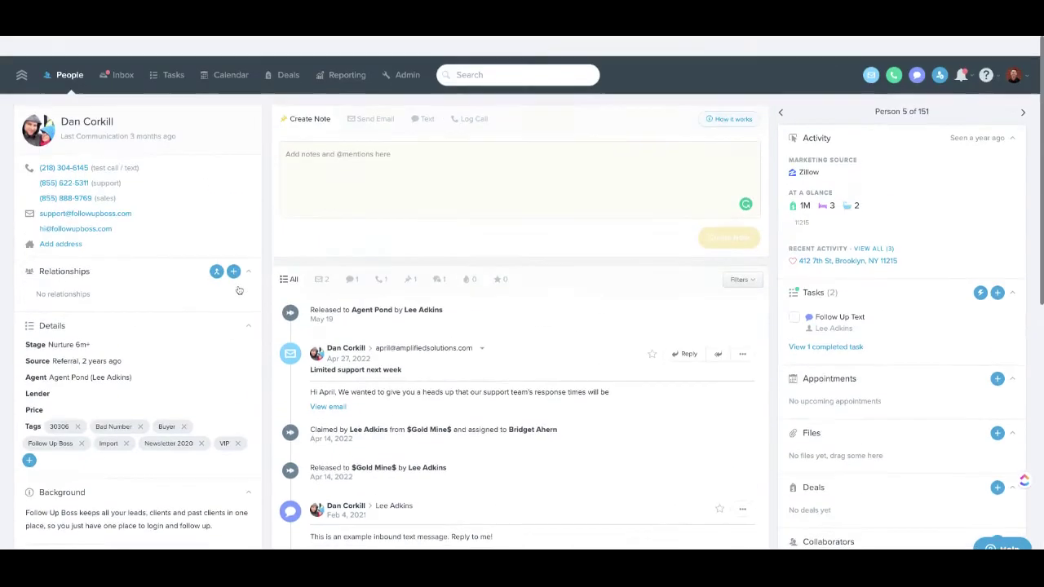
pyautogui.click(70, 55)
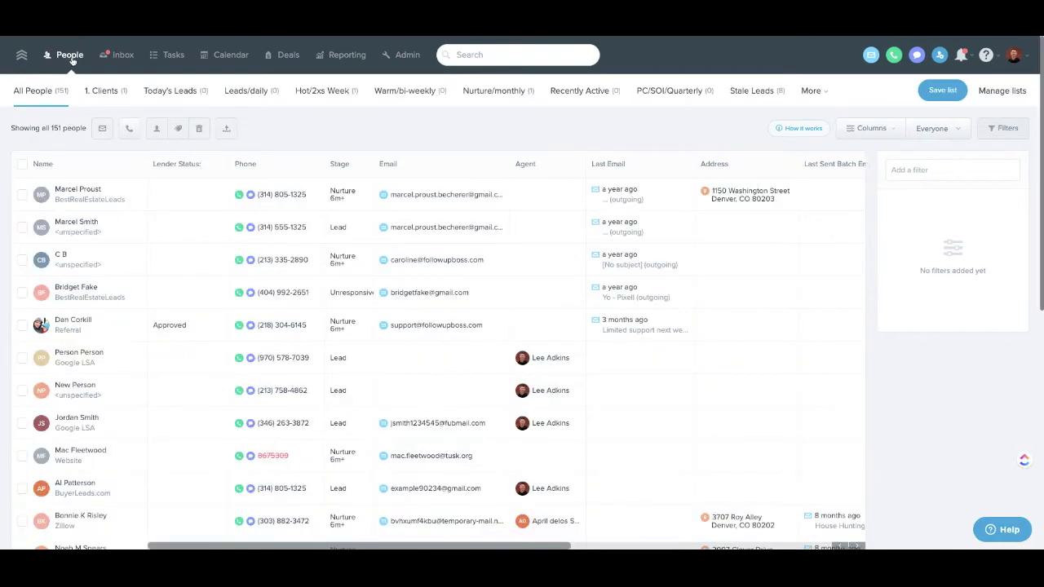
pyautogui.click(168, 164)
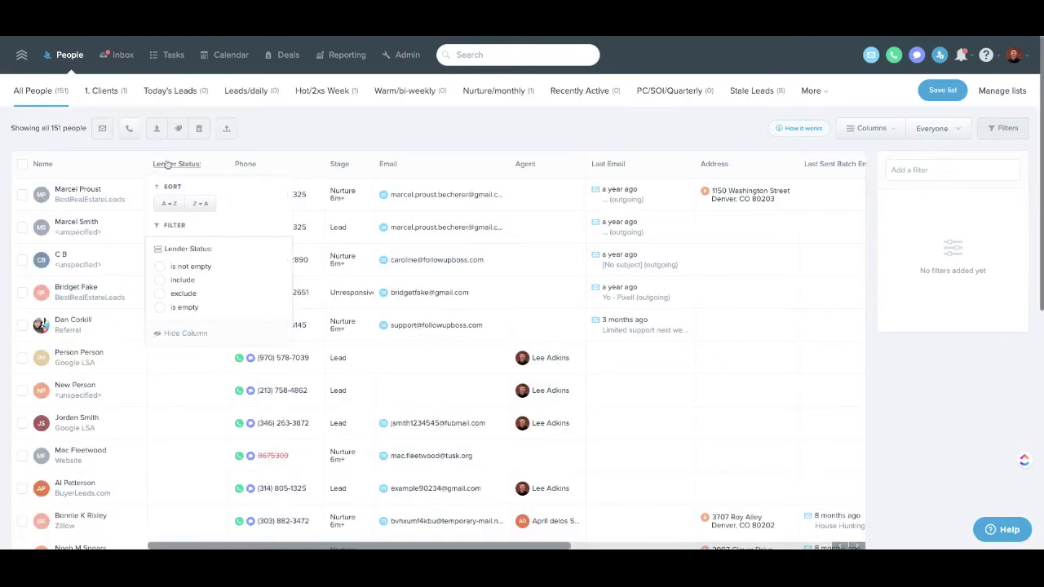
pyautogui.click(179, 282)
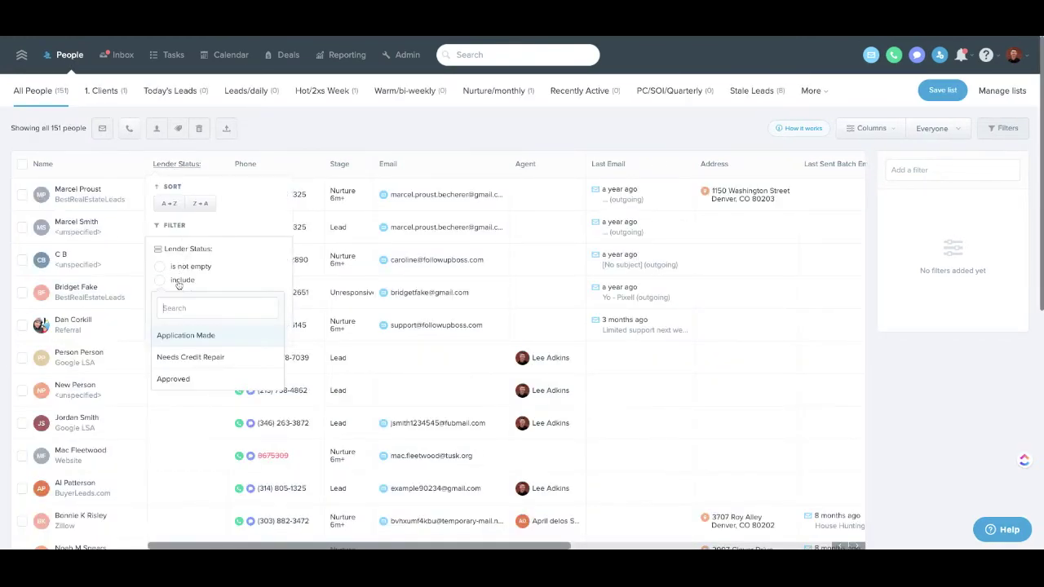
pyautogui.click(196, 378)
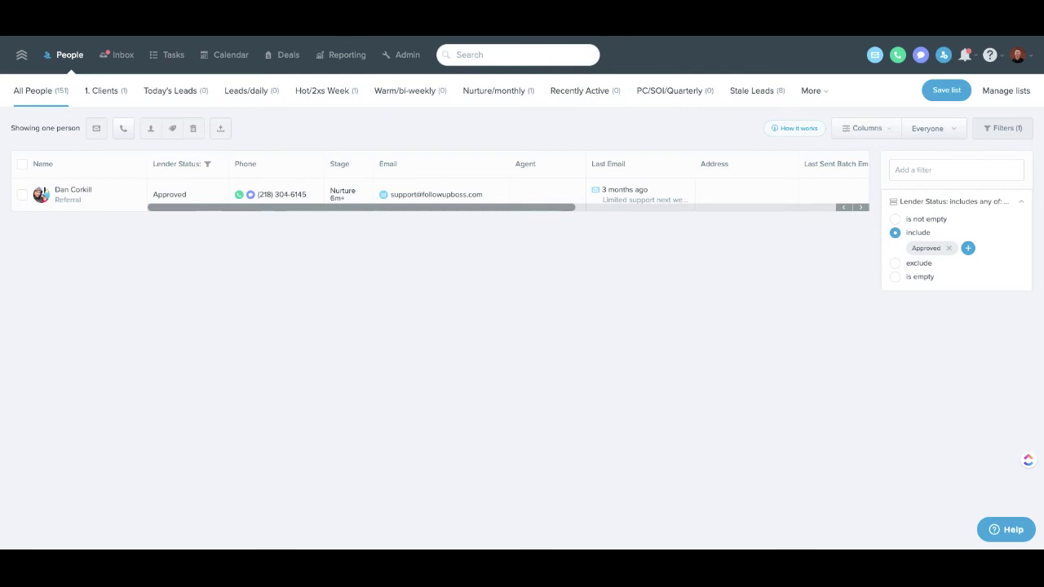
# Edit the Lender Status custom field to disable Hide if empty, and save the field.
pyautogui.click(400, 54)
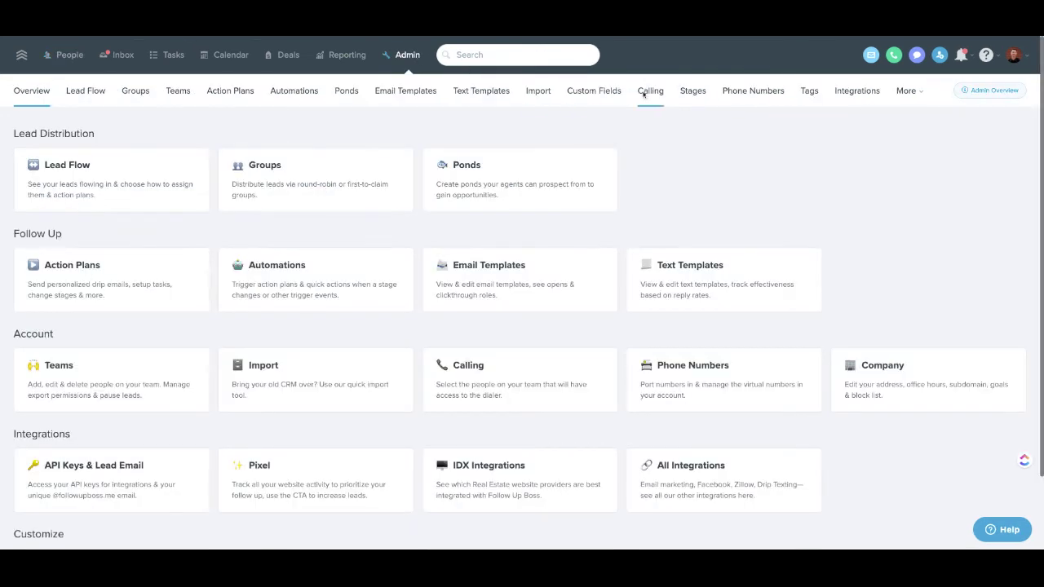
pyautogui.click(608, 91)
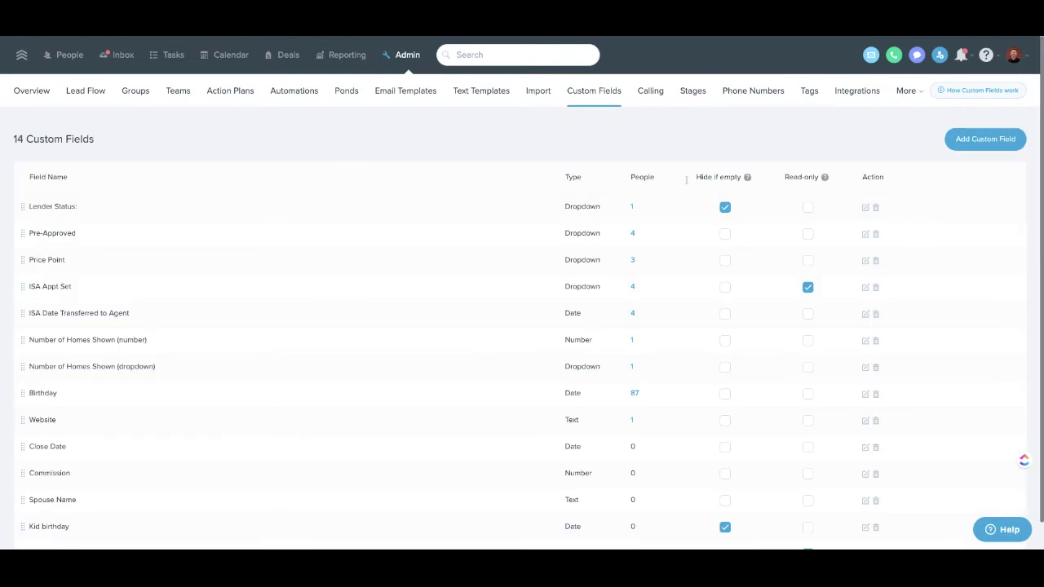
pyautogui.click(866, 208)
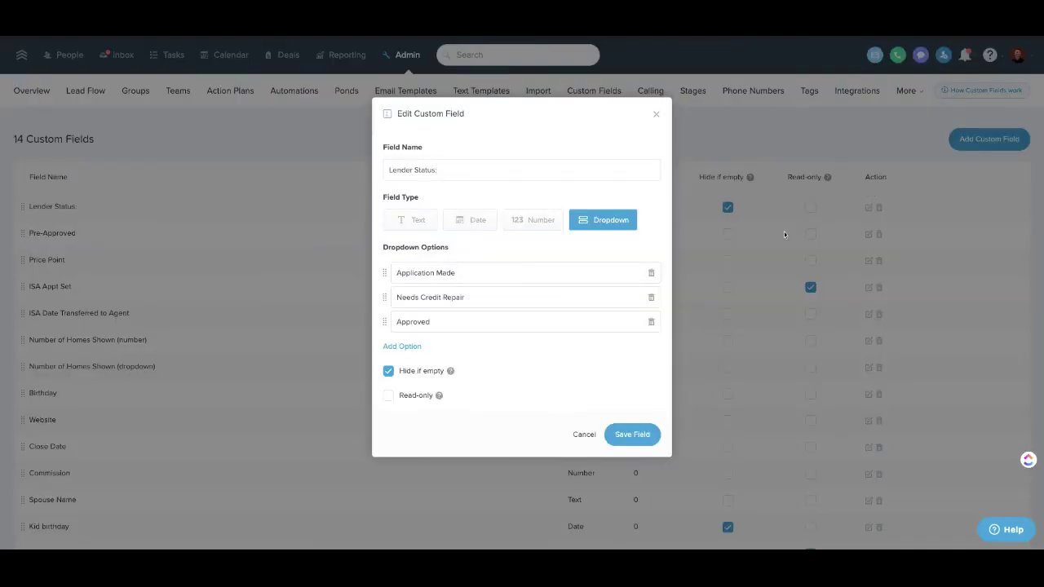
pyautogui.click(389, 372)
pyautogui.click(619, 434)
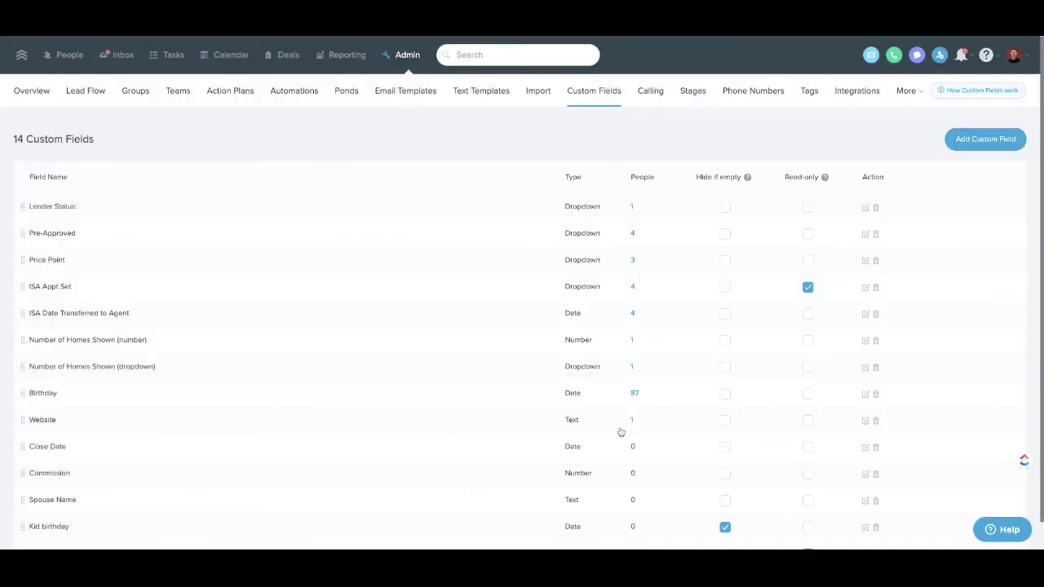
# Remove the Lender Status filter from the people list and open the Google LSA contact in the eighth row.
pyautogui.click(66, 55)
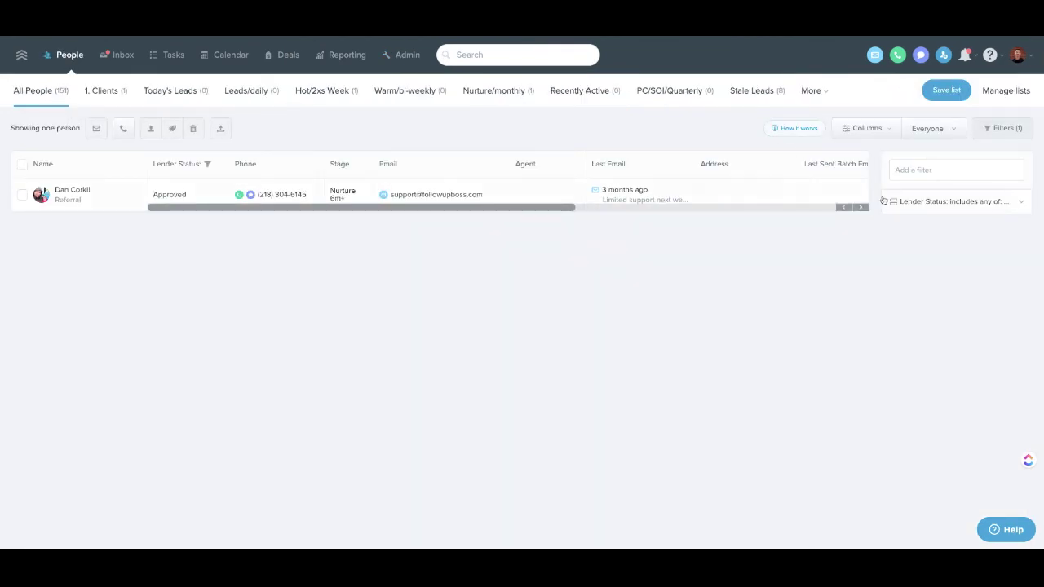
pyautogui.click(1009, 202)
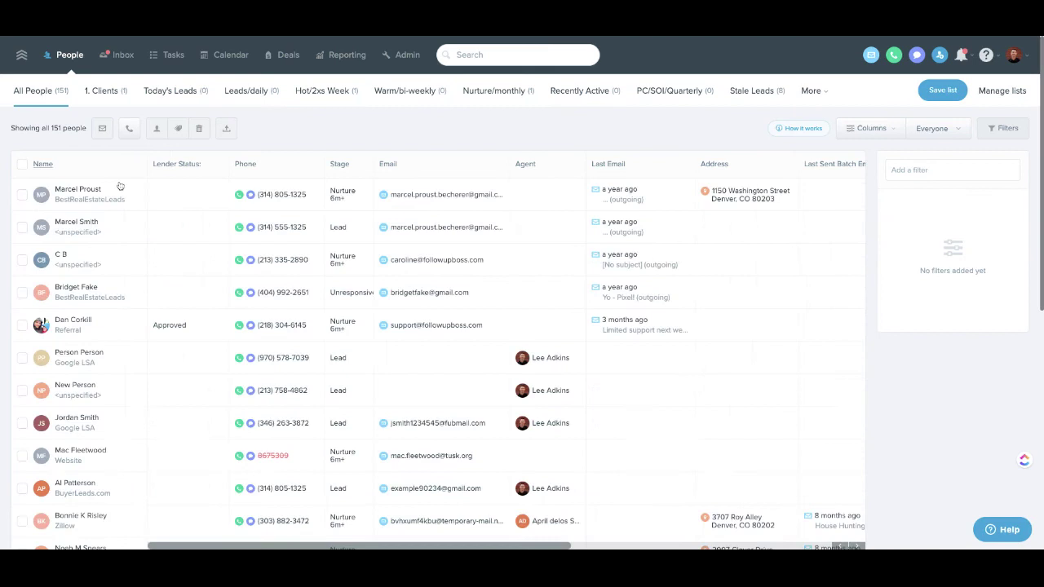
pyautogui.click(76, 418)
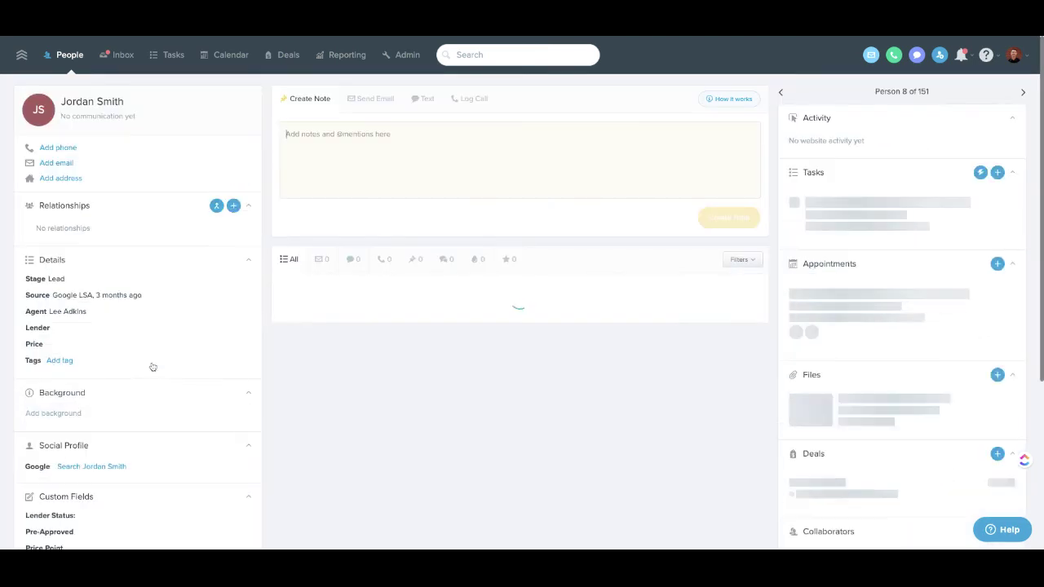
# Set the contact's Lender Status custom field to Application Made and save the value.
pyautogui.scroll(-1, 106, 377)
pyautogui.click(117, 373)
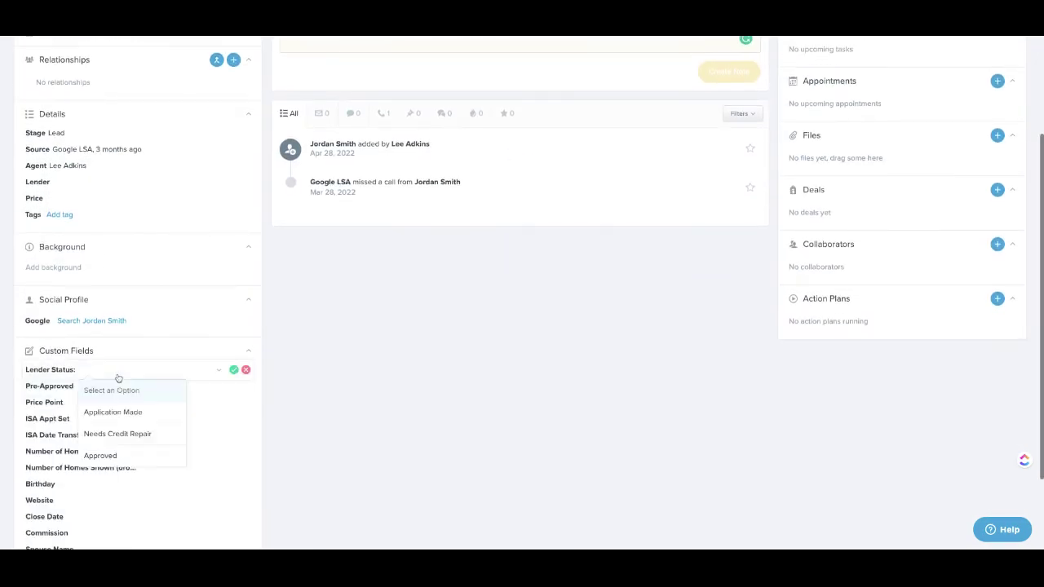
pyautogui.click(126, 412)
pyautogui.click(234, 370)
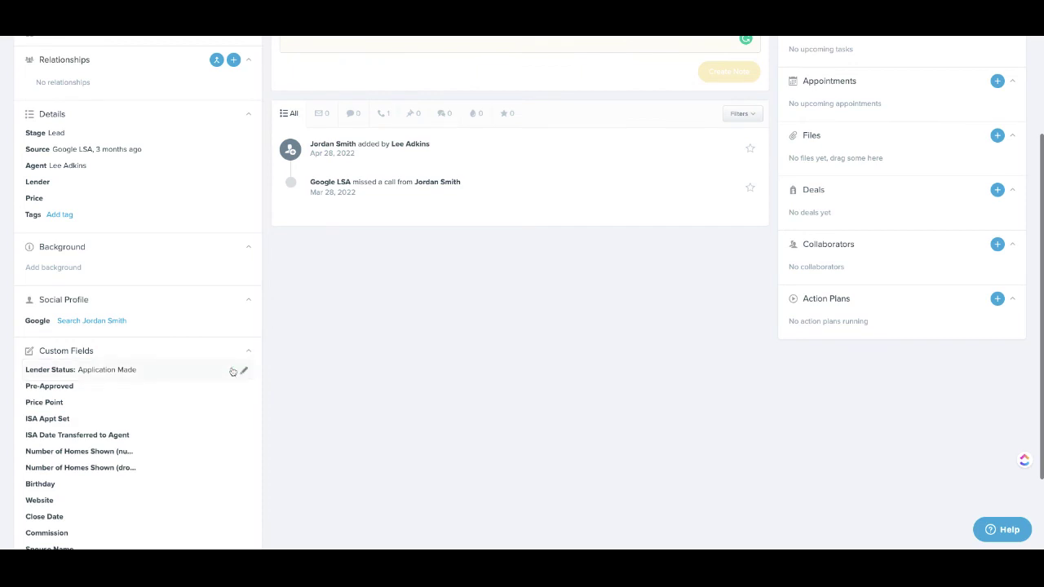
# Change the contact's Lender Status to Approved and save the value.
pyautogui.click(137, 370)
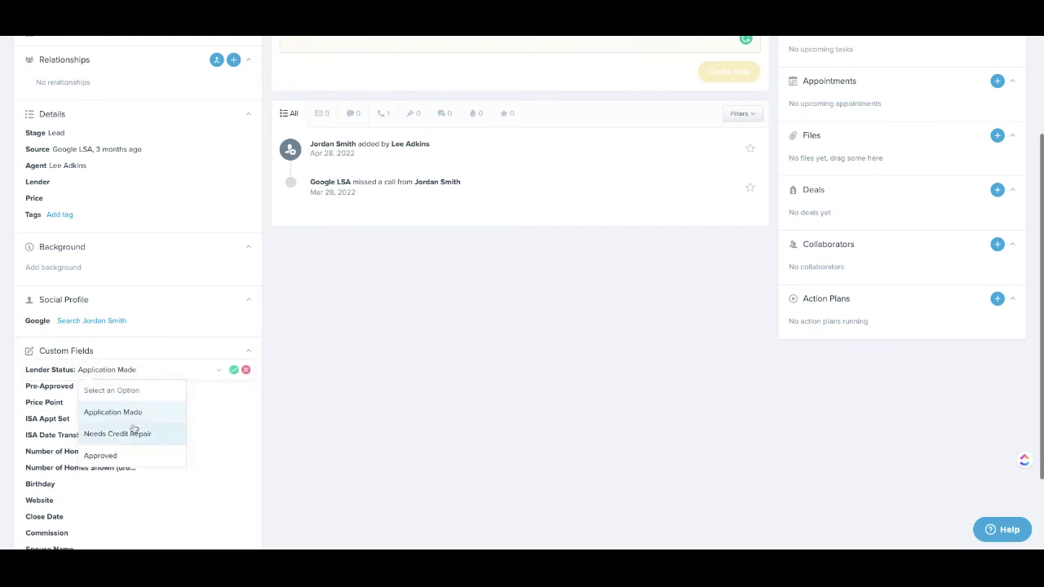
pyautogui.click(127, 456)
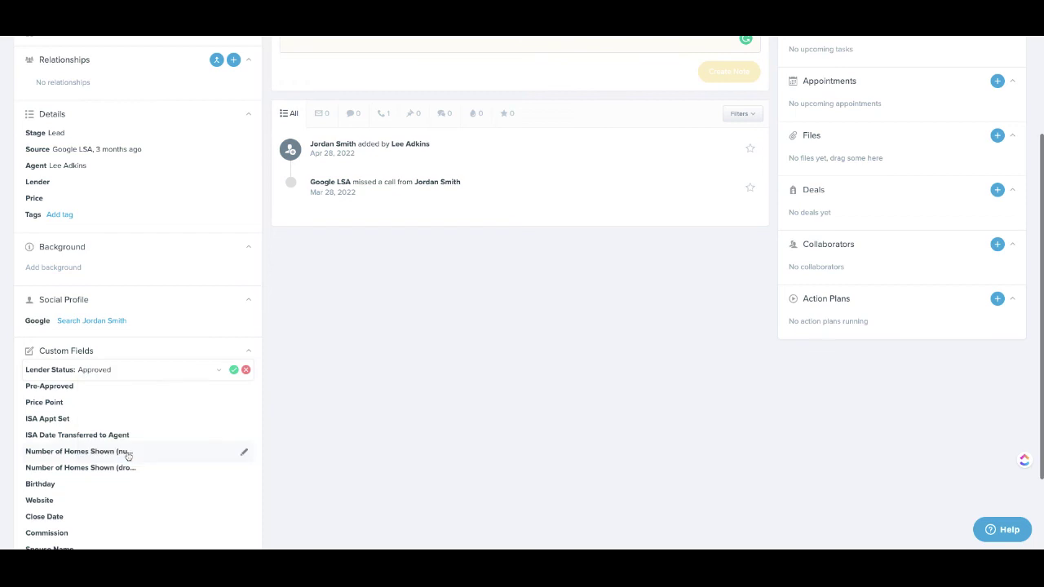
pyautogui.click(235, 370)
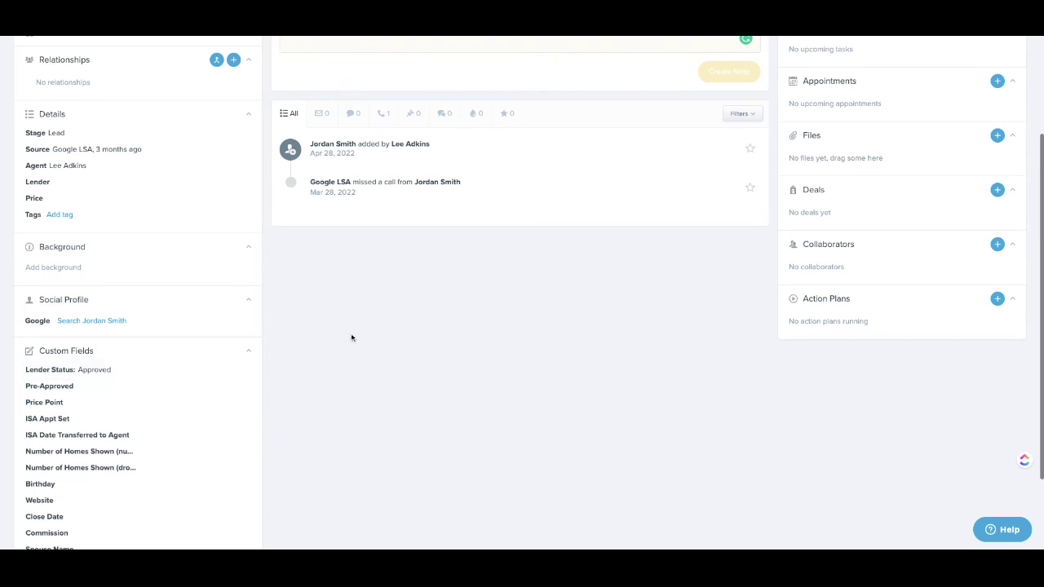
# Return to the people list and examine the custom field column choices and the Lender Status column's sort and filter options.
pyautogui.scroll(3, 352, 381)
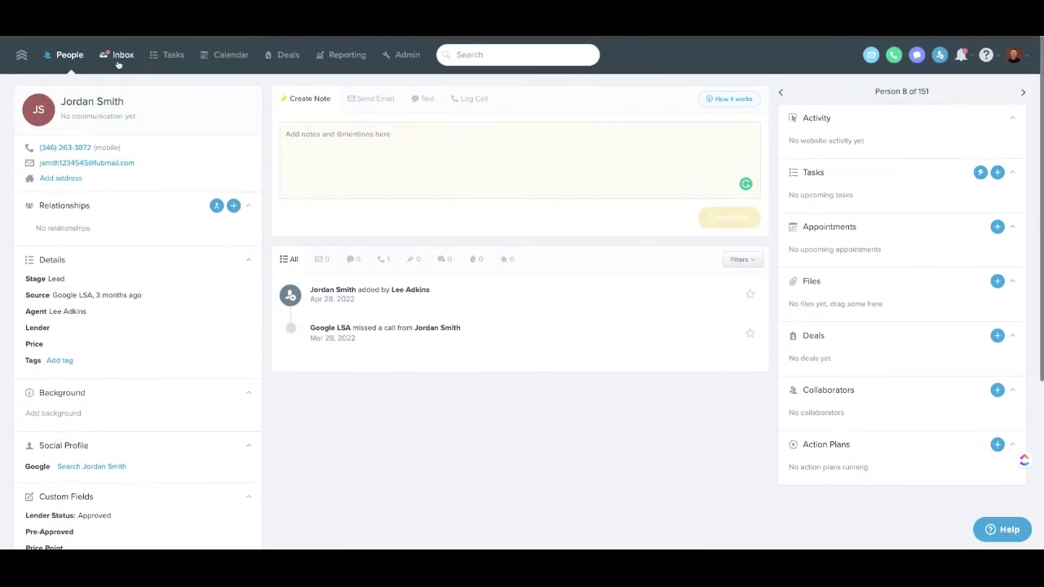
pyautogui.click(65, 56)
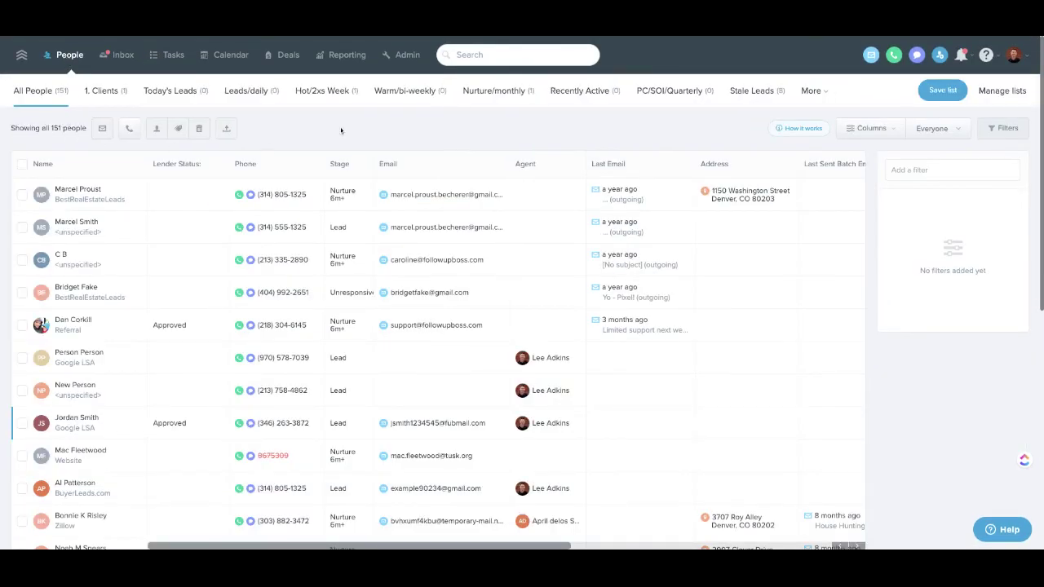
pyautogui.click(854, 129)
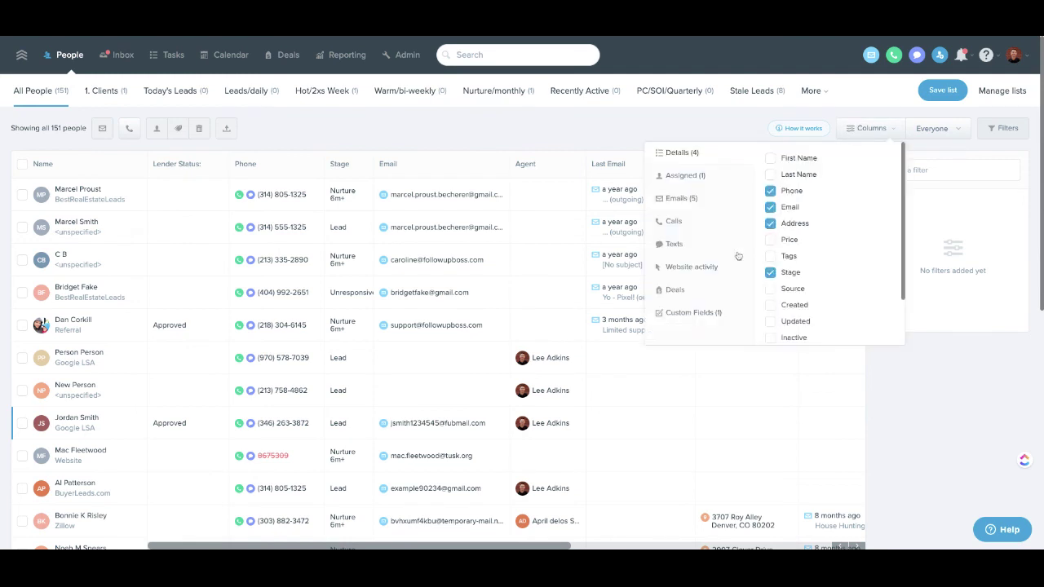
pyautogui.click(721, 311)
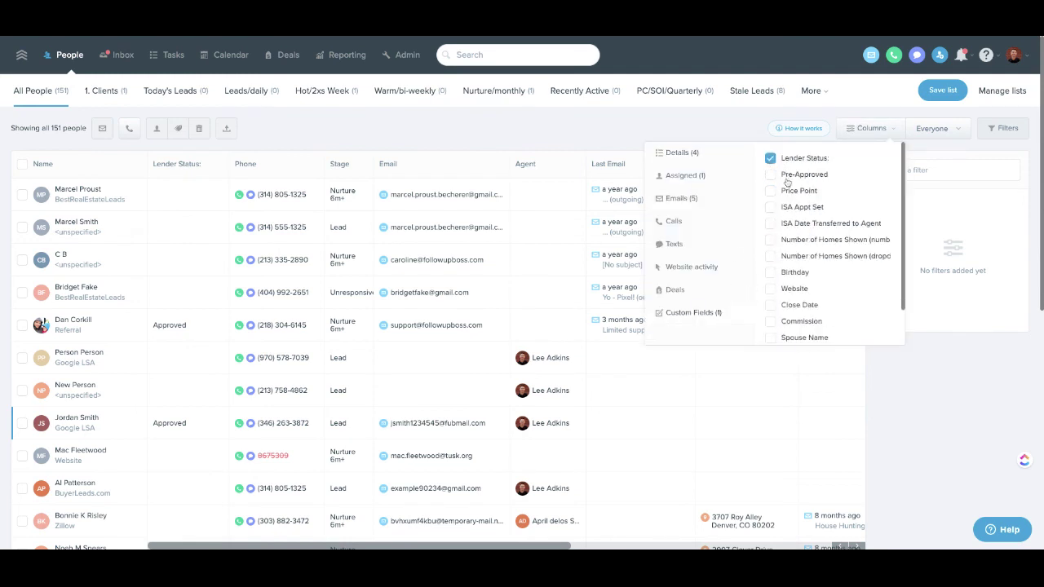
pyautogui.click(670, 126)
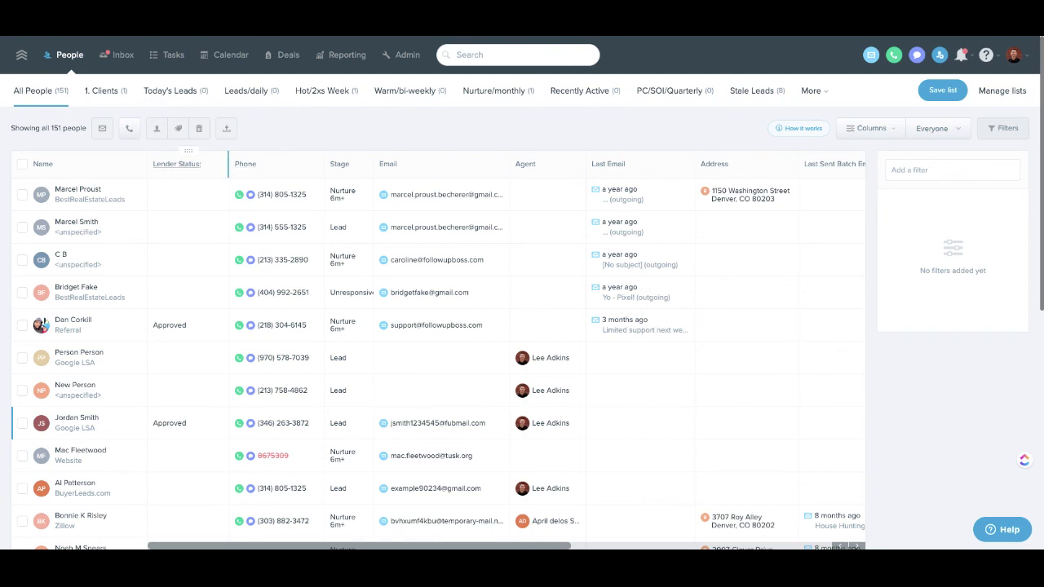
pyautogui.click(193, 167)
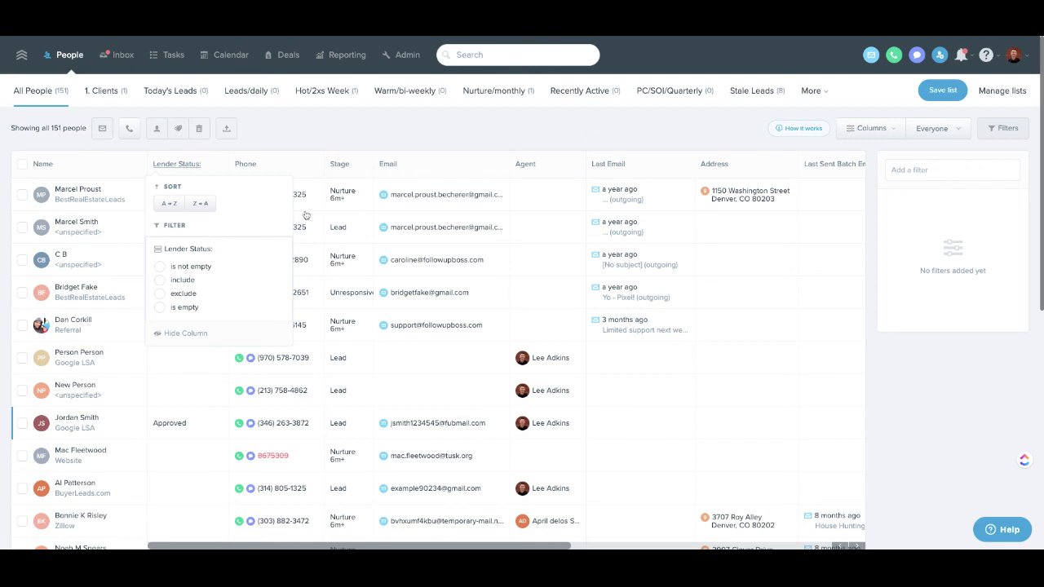
pyautogui.click(354, 140)
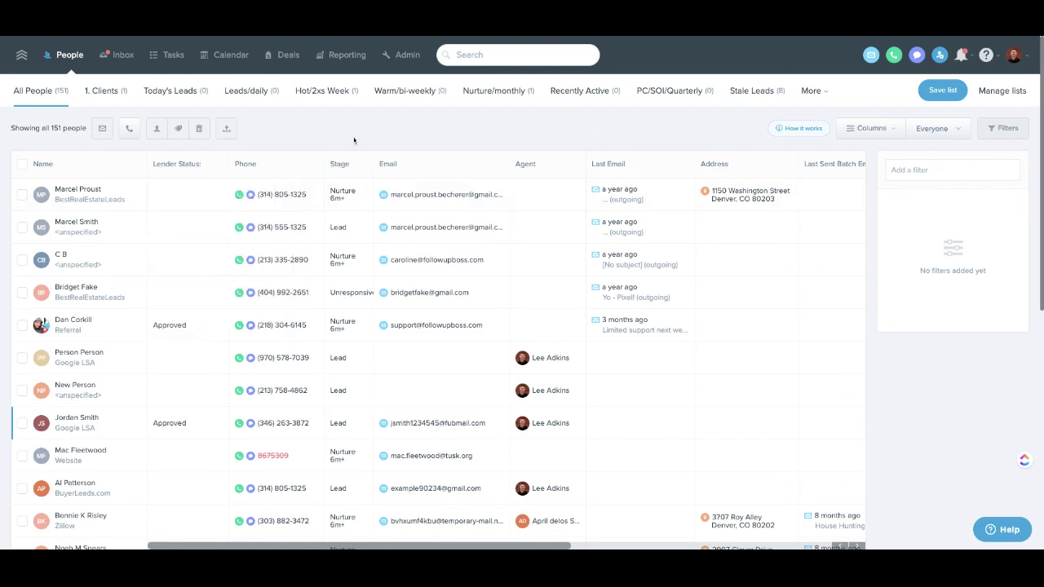